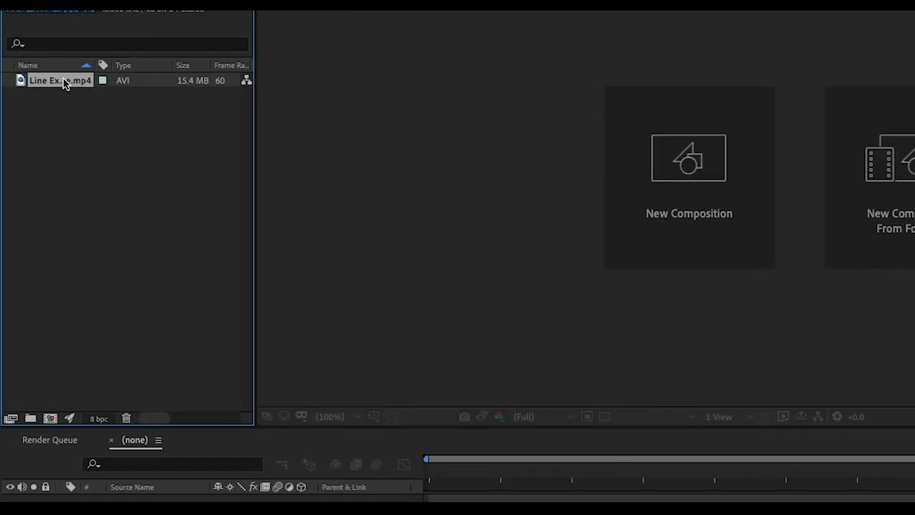
# - Create the Line Example composition from the desk clip, open its footage layer, and select the Brush tool
pyautogui.moveTo(63, 83); pyautogui.dragTo(51, 420)
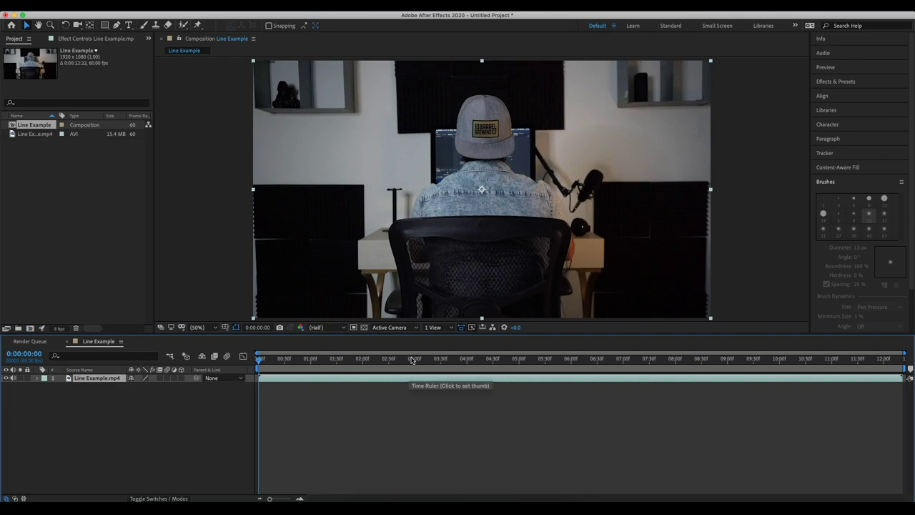
pyautogui.doubleClick(372, 380)
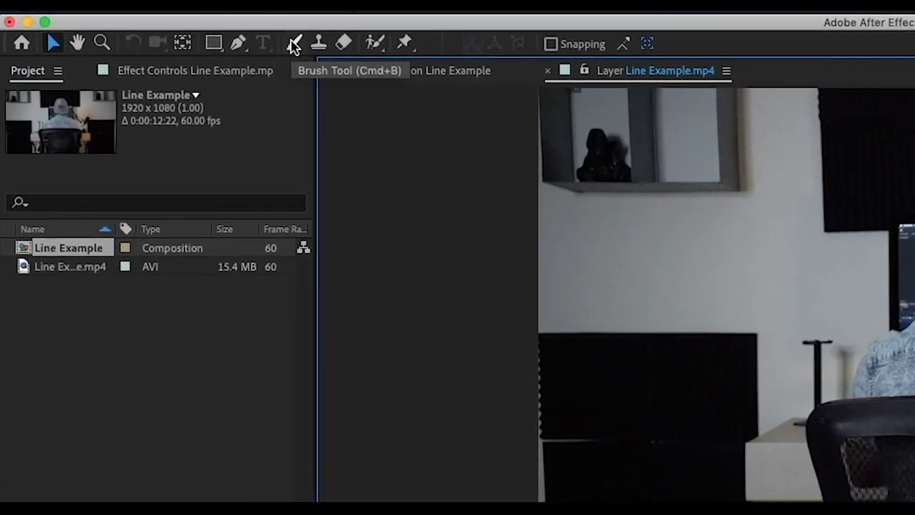
pyautogui.click(262, 40)
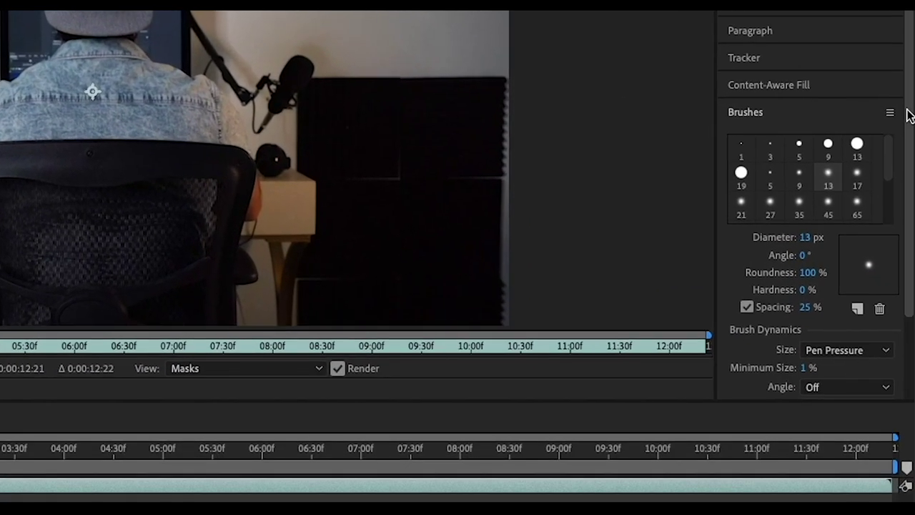
# - Keep the paint stroke duration at Single Frame
pyautogui.moveTo(908, 114); pyautogui.dragTo(909, 241)
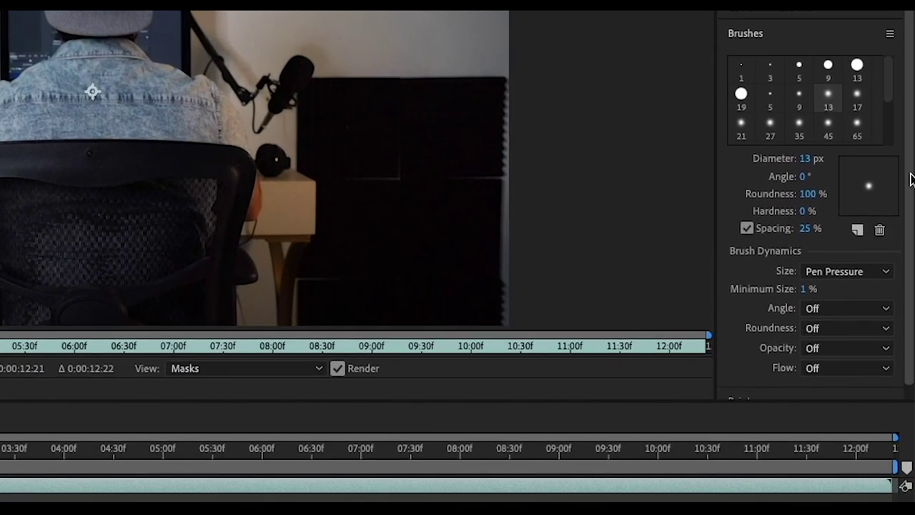
pyautogui.click(758, 378)
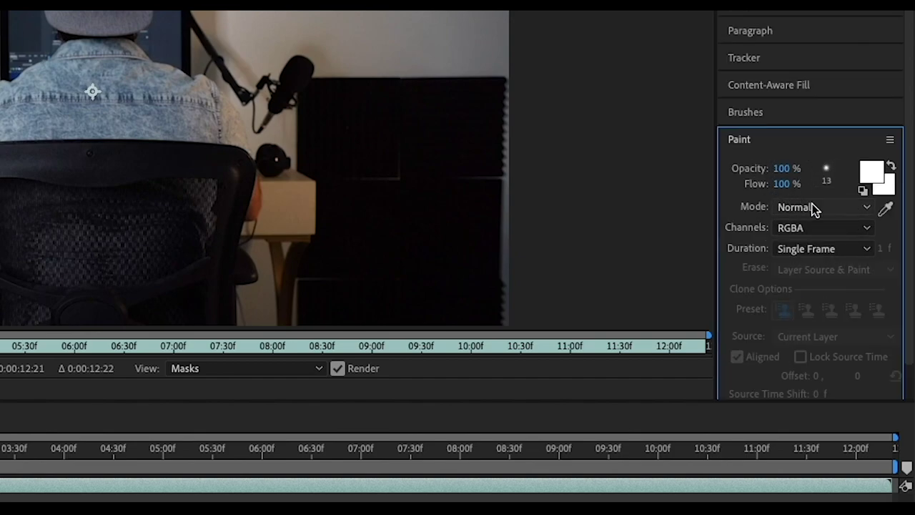
pyautogui.click(817, 250)
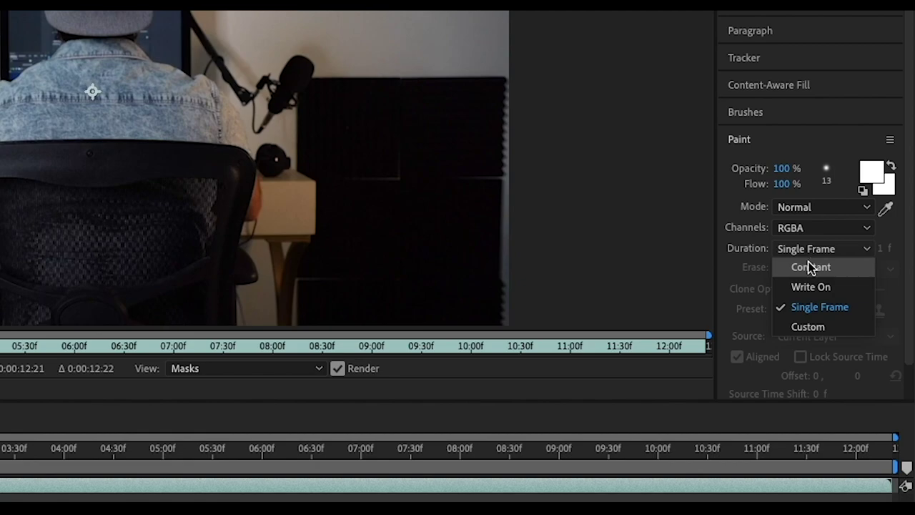
pyautogui.click(807, 307)
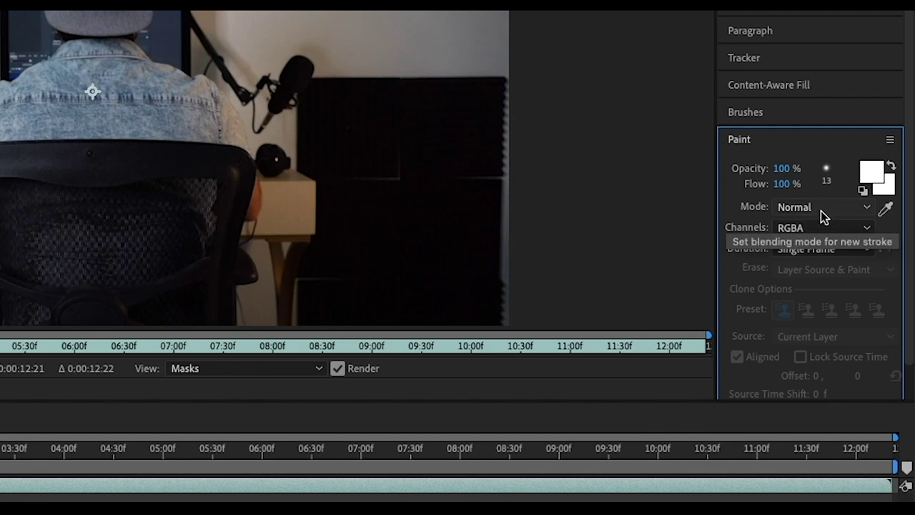
# - Set the foreground paint colour to white (FFFFFF)
pyautogui.click(871, 172)
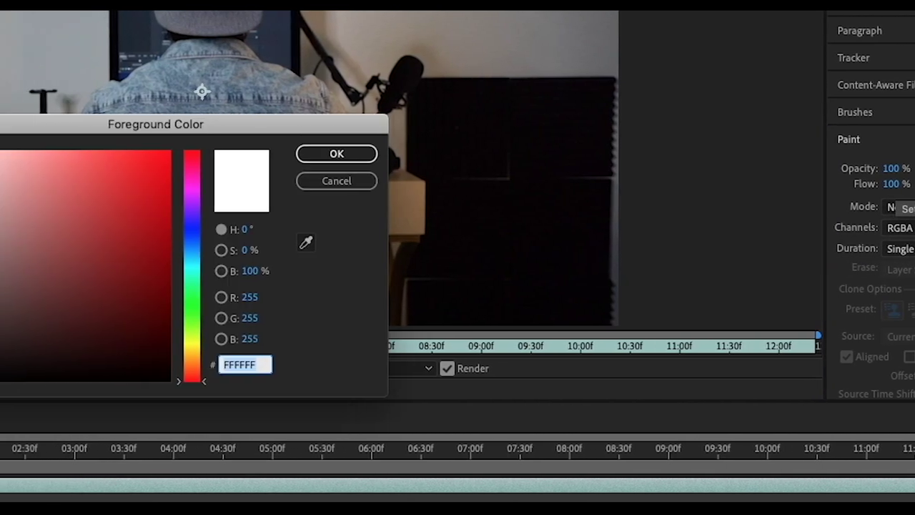
pyautogui.moveTo(168, 156); pyautogui.dragTo(12, 324)
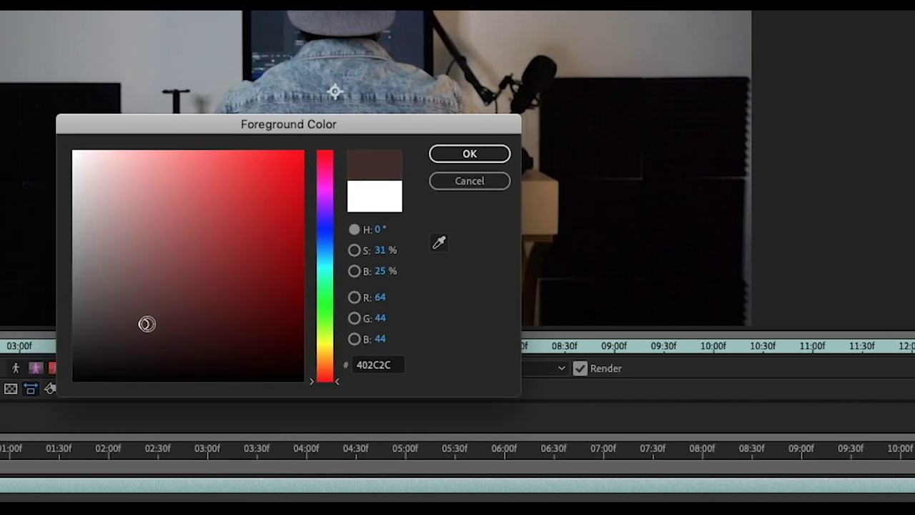
pyautogui.moveTo(147, 324); pyautogui.dragTo(50, 137)
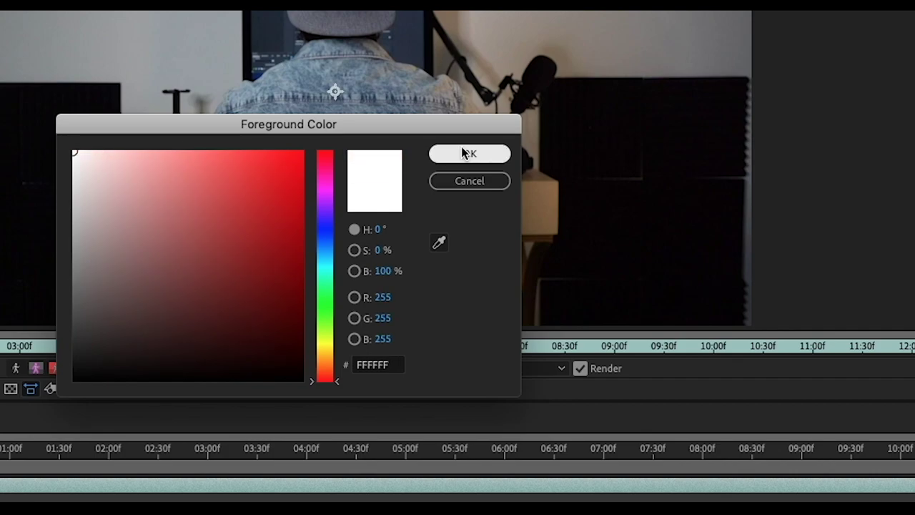
pyautogui.click(469, 154)
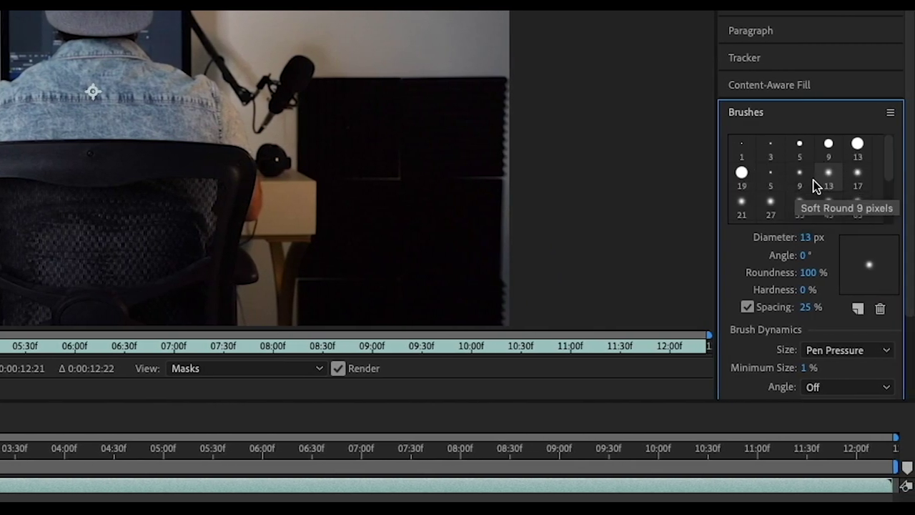
# - Choose the Hard Round 13-pixel brush in the Brushes panel
pyautogui.scroll(-3, 815, 184)
pyautogui.scroll(3, 815, 185)
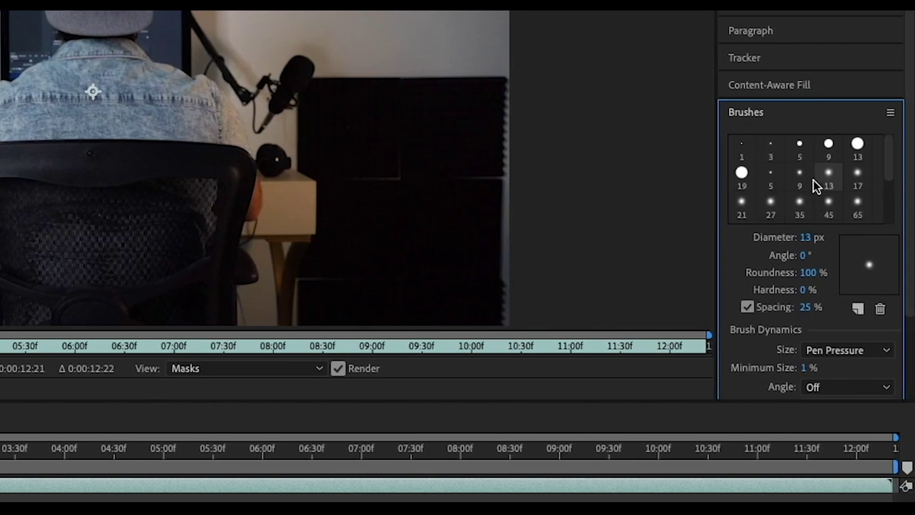
pyautogui.click(856, 147)
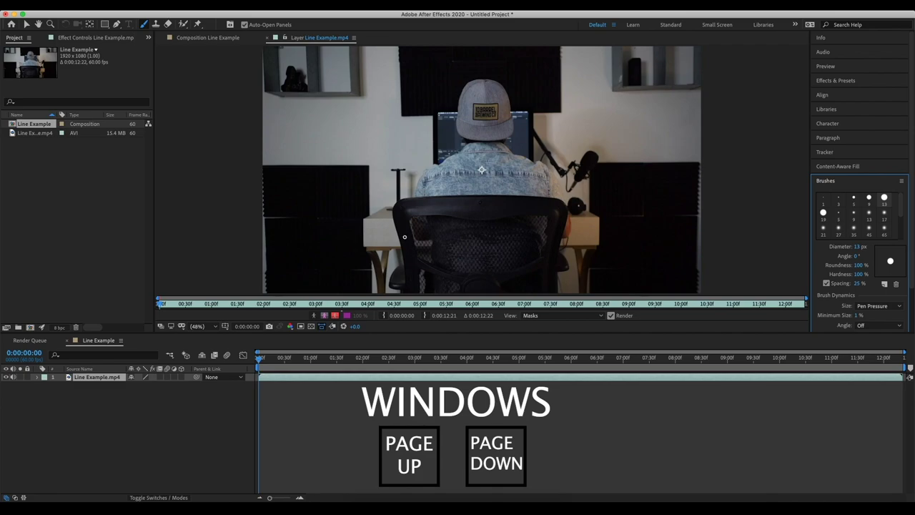
# - Paint a short white stroke, step ahead three frames, and trace a white curve along the chair's left edge
pyautogui.moveTo(400, 240); pyautogui.dragTo(401, 249)
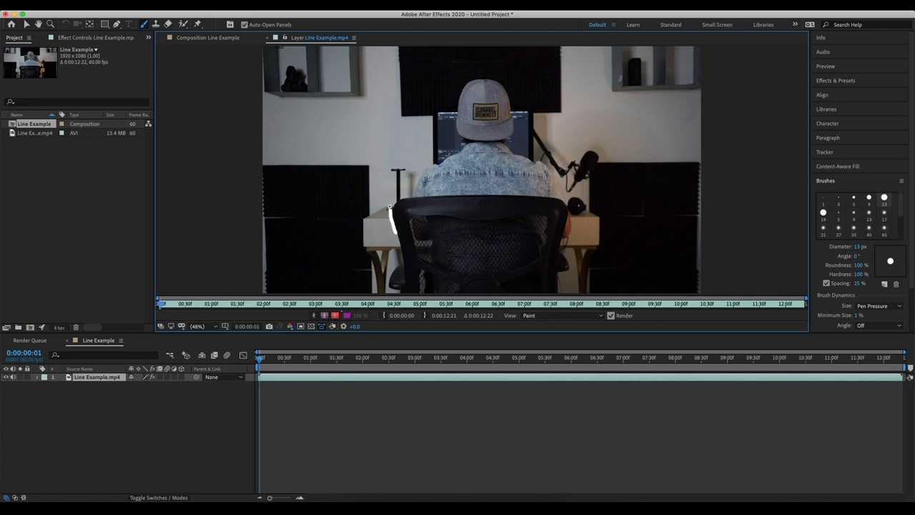
pyautogui.press('pagedown')
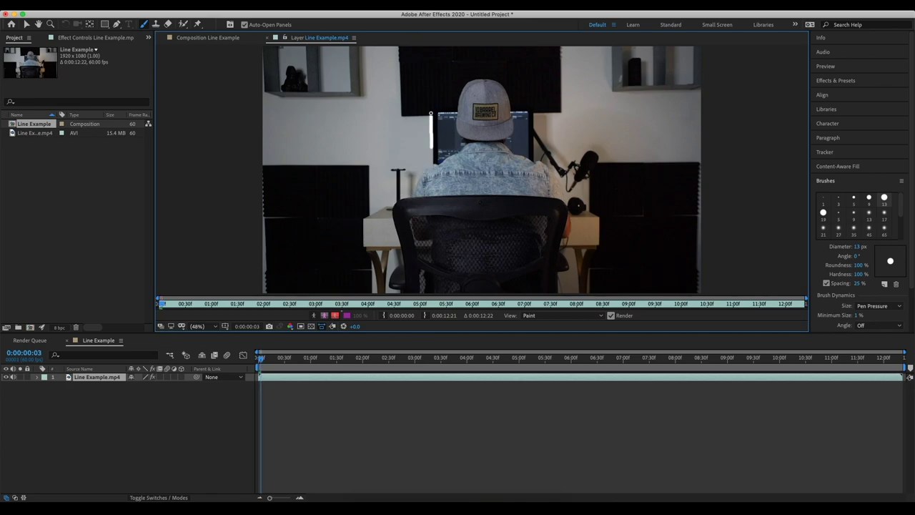
pyautogui.press('pagedown')
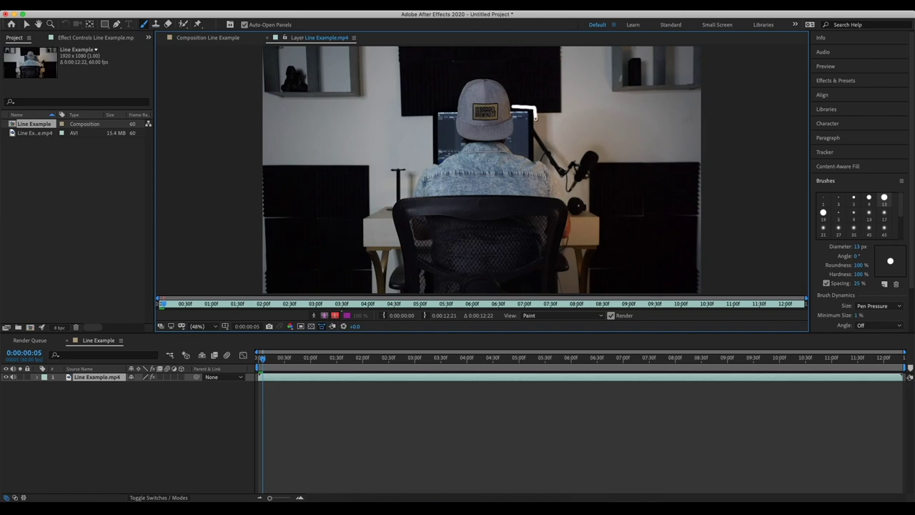
pyautogui.press('pagedown')
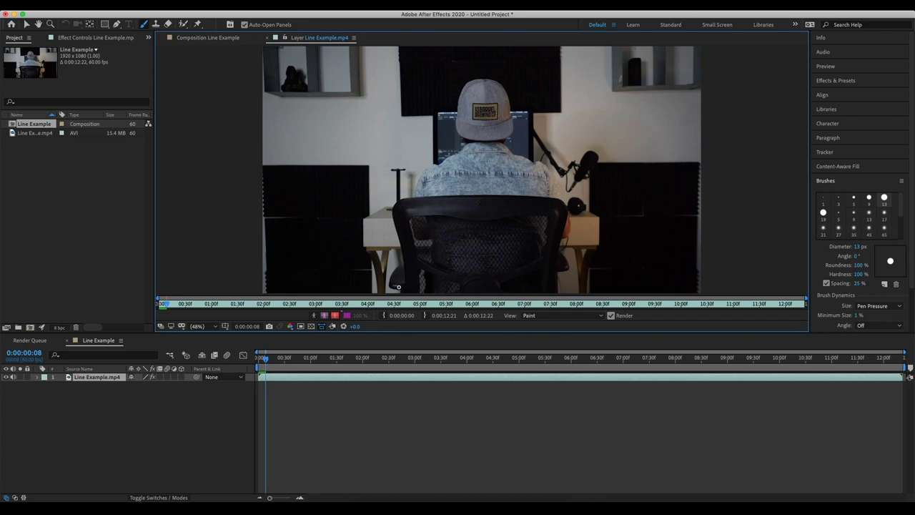
pyautogui.moveTo(392, 227); pyautogui.dragTo(413, 197)
# - Paint an upward white stroke, then scrub back to review strokes around frame 9
pyautogui.moveTo(433, 163); pyautogui.dragTo(453, 108)
pyautogui.press('pagedown')
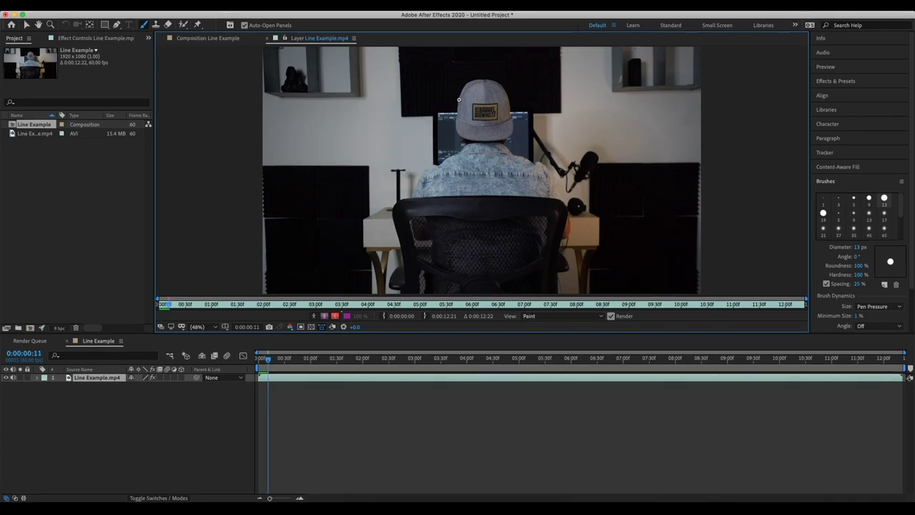
pyautogui.press('pagedown')
pyautogui.press('pagedown')
pyautogui.press('pagedown')
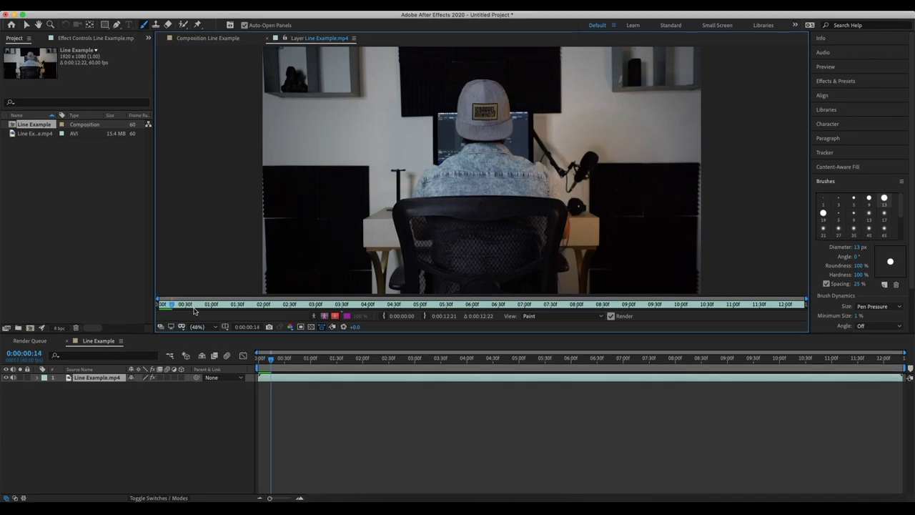
pyautogui.moveTo(272, 360); pyautogui.dragTo(258, 363)
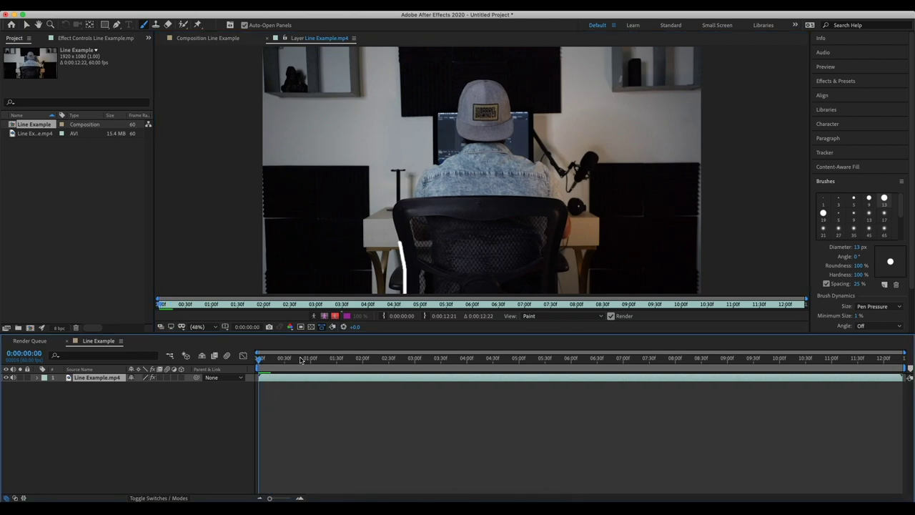
pyautogui.press('pagedown')
pyautogui.press('pagedown')
pyautogui.press('pageup')
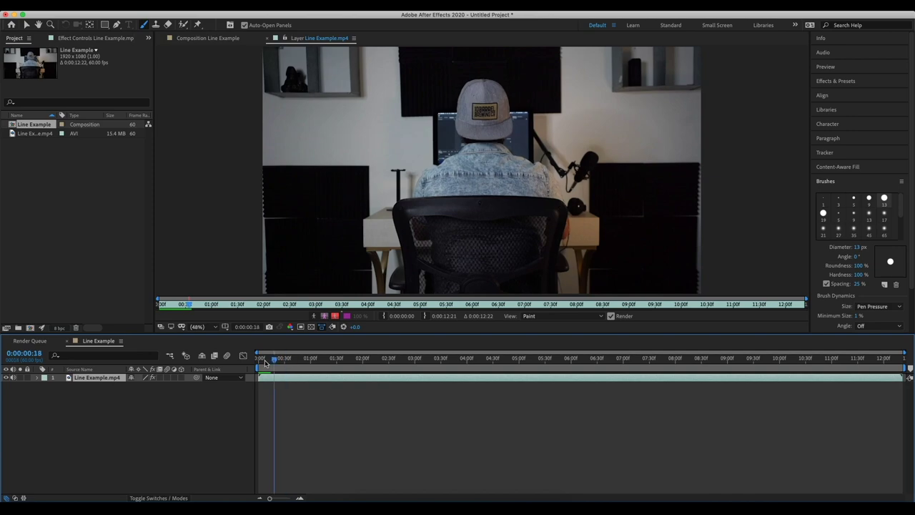
pyautogui.moveTo(257, 363); pyautogui.dragTo(267, 359)
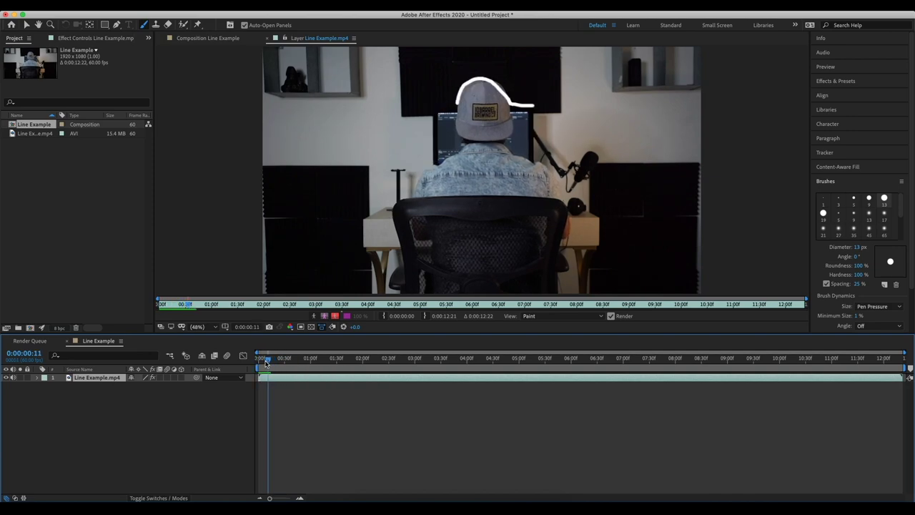
pyautogui.press('pageup')
pyautogui.press('pagedown')
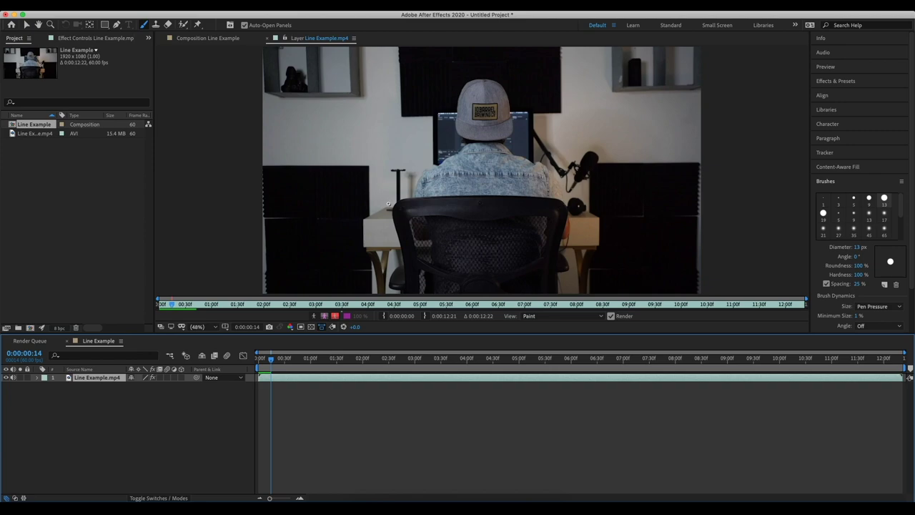
# - Paint a white stroke along the chair's left edge, advance three frames, and undo the last stroke
pyautogui.moveTo(409, 196); pyautogui.dragTo(404, 197)
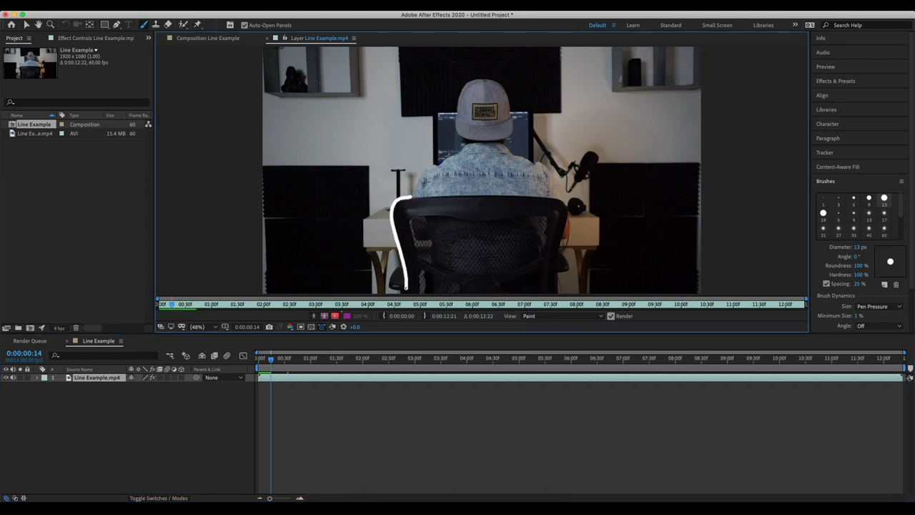
pyautogui.press('pagedown')
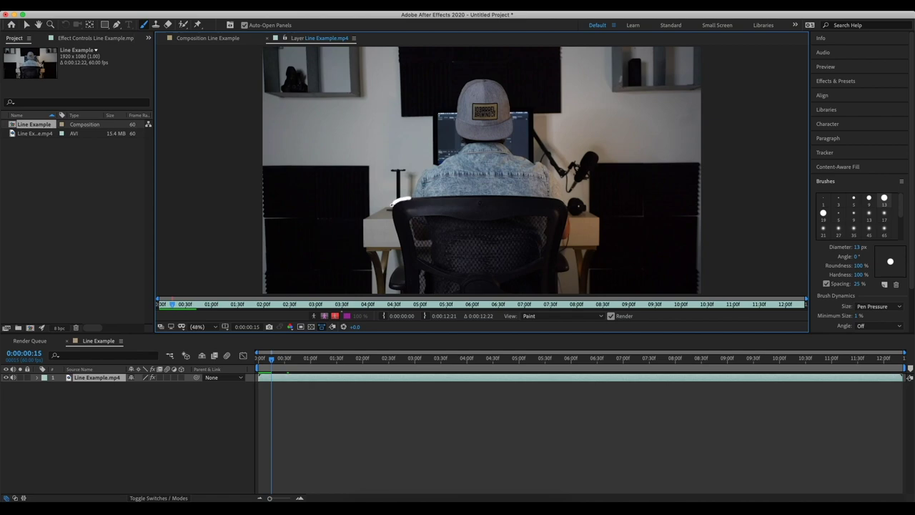
pyautogui.press('pagedown')
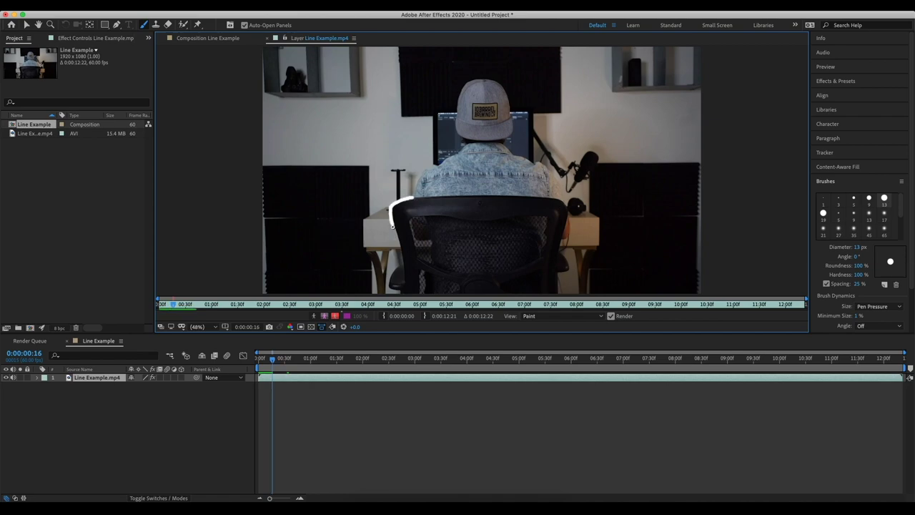
pyautogui.press('pagedown')
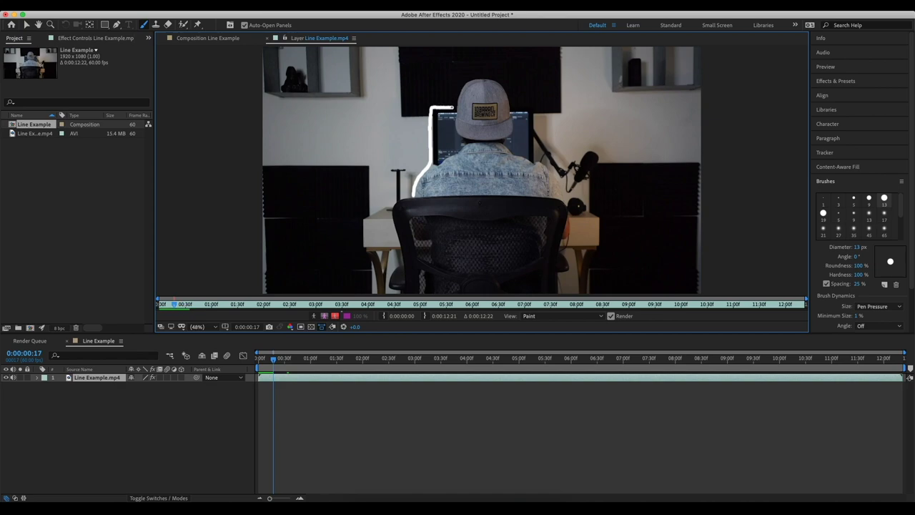
pyautogui.hotkey('ctrl', 'z')
pyautogui.press('pagedown')
# - Paint white outlines around the cap and near the mic arm on successive frames
pyautogui.scroll(1, 455, 109)
pyautogui.moveTo(456, 109)
pyautogui.mouseDown()
pyautogui.moveTo(535, 157)
pyautogui.moveTo(575, 271)
pyautogui.mouseUp()
pyautogui.press('pagedown')
pyautogui.press('pagedown')
pyautogui.press('pagedown')
pyautogui.press('pagedown')
pyautogui.moveTo(543, 161); pyautogui.dragTo(571, 255)
pyautogui.press('pagedown')
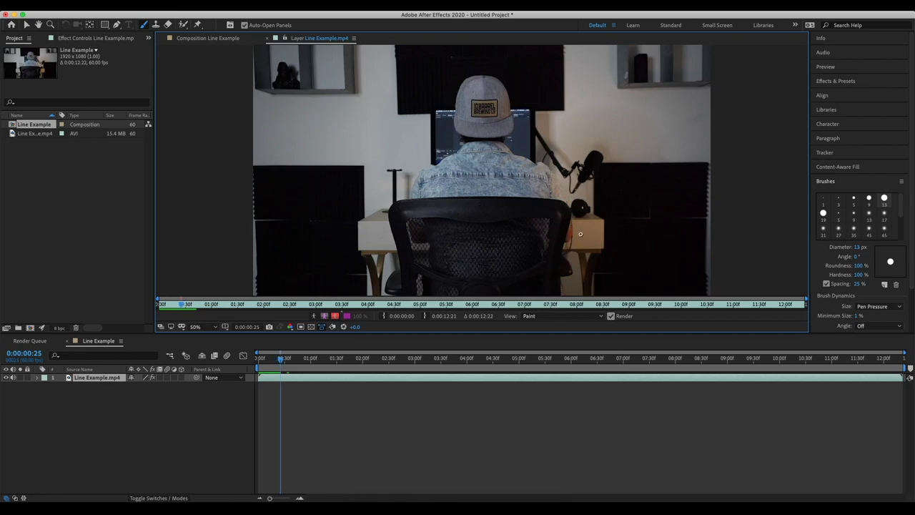
# - Jump to 0:00:05:10 and paint a white line over the headphones on the cap
pyautogui.moveTo(280, 366)
pyautogui.mouseDown()
pyautogui.moveTo(256, 366)
pyautogui.moveTo(279, 367)
pyautogui.mouseUp()
pyautogui.moveTo(280, 368); pyautogui.dragTo(258, 368)
pyautogui.press('space')
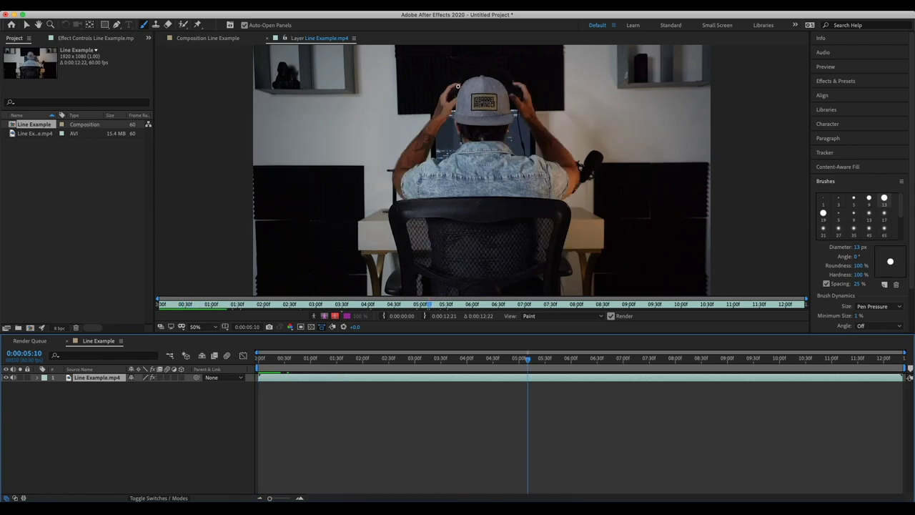
pyautogui.moveTo(458, 87); pyautogui.dragTo(452, 92)
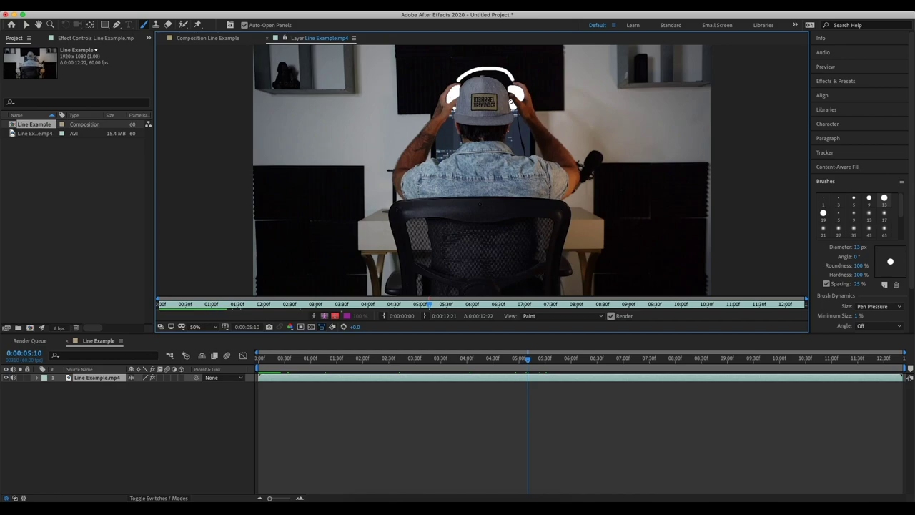
# - Continue the white headphone outline frame by frame to about 0:00:05:22, then scrub back to review
pyautogui.press('pagedown')
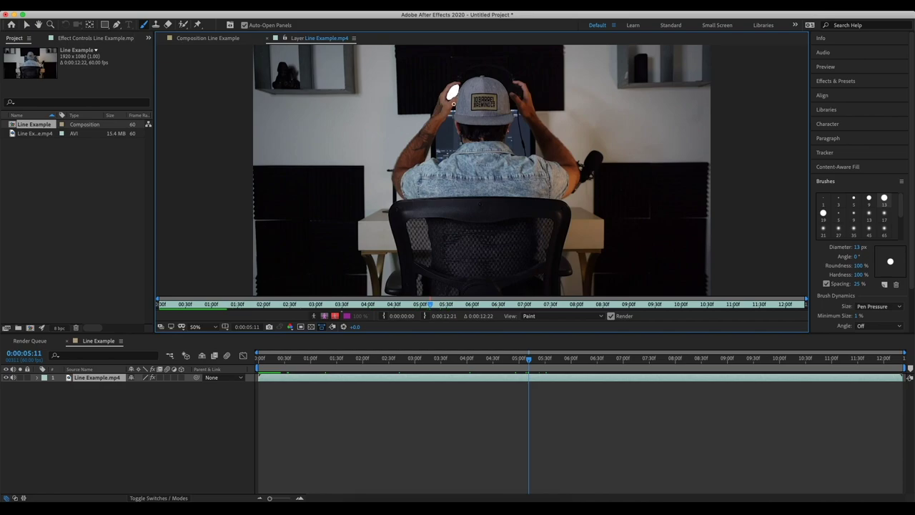
pyautogui.press('pagedown')
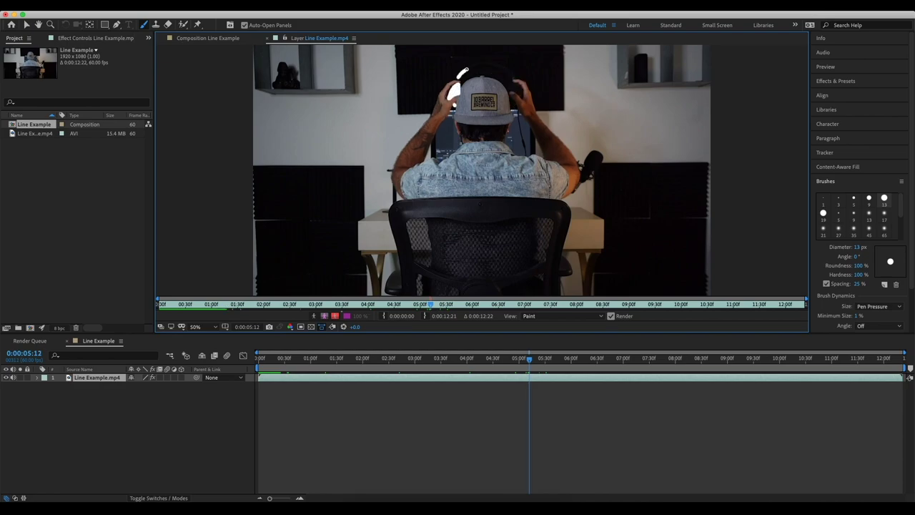
pyautogui.press('pagedown')
pyautogui.press('pagedown')
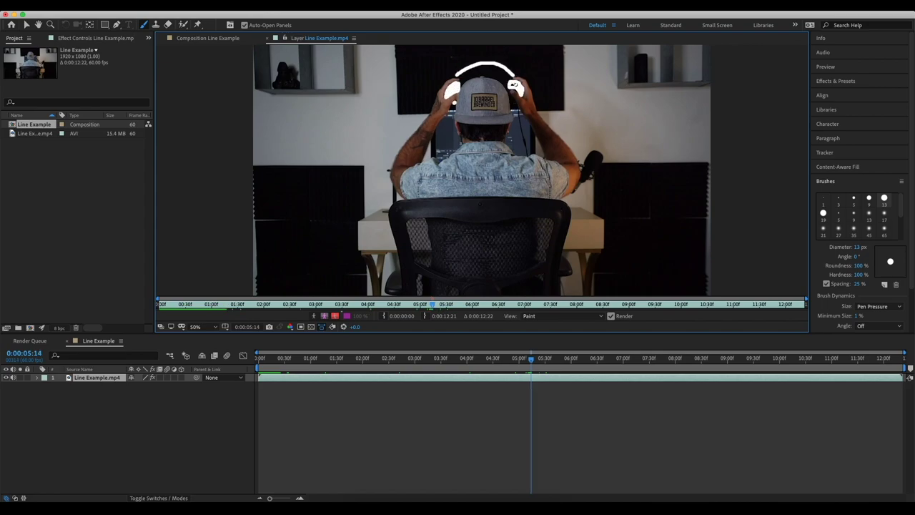
pyautogui.press('pagedown')
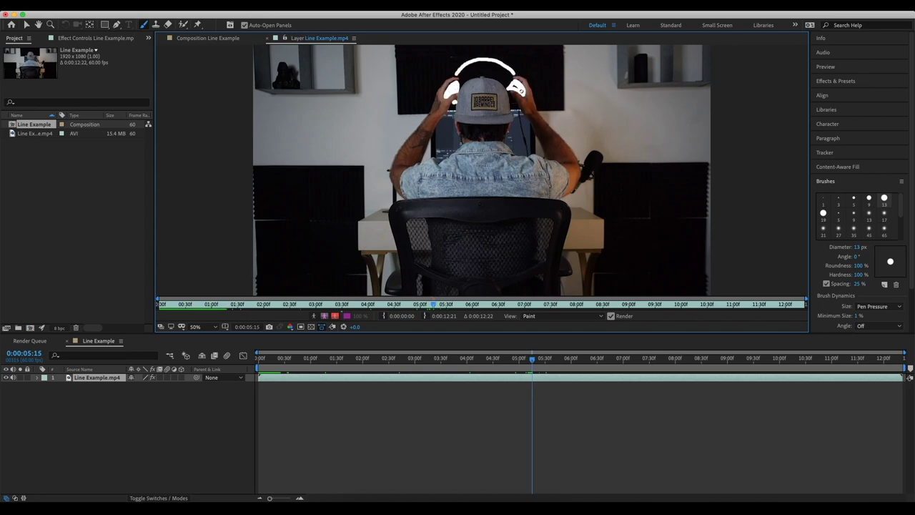
pyautogui.press('pagedown')
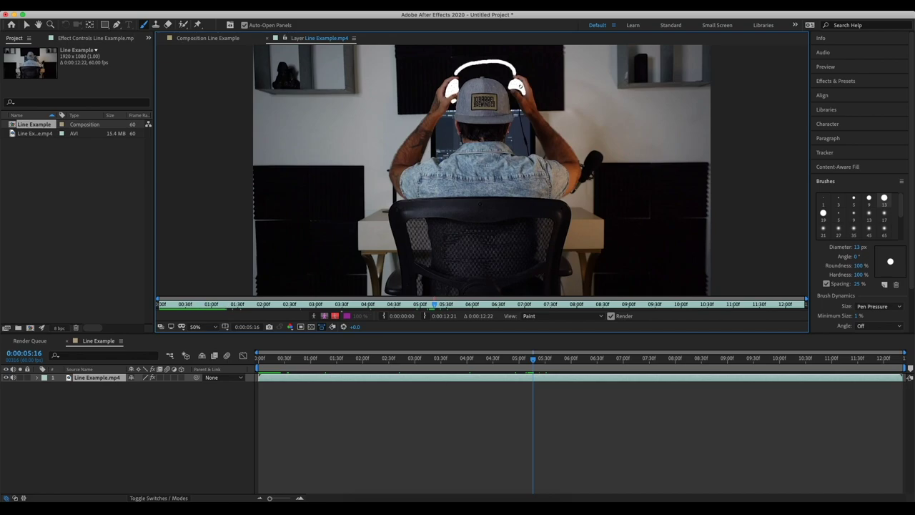
pyautogui.press('pagedown')
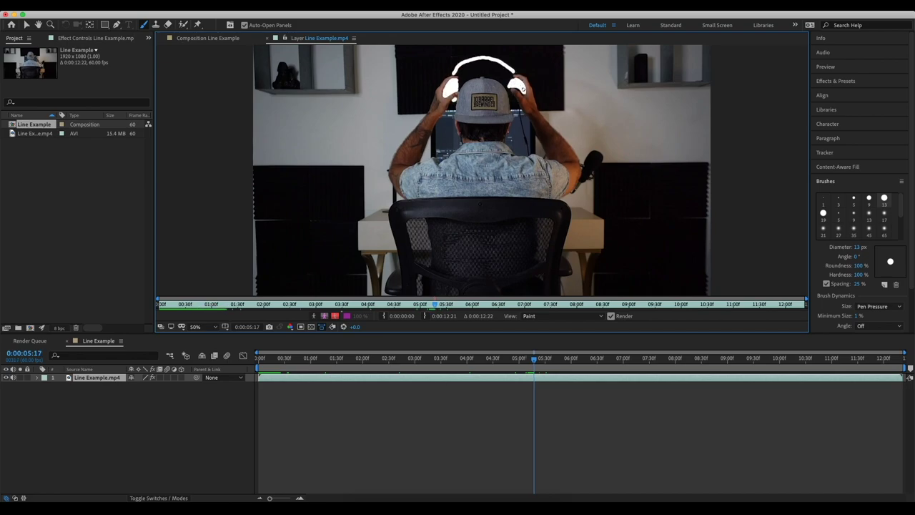
pyautogui.press('pagedown')
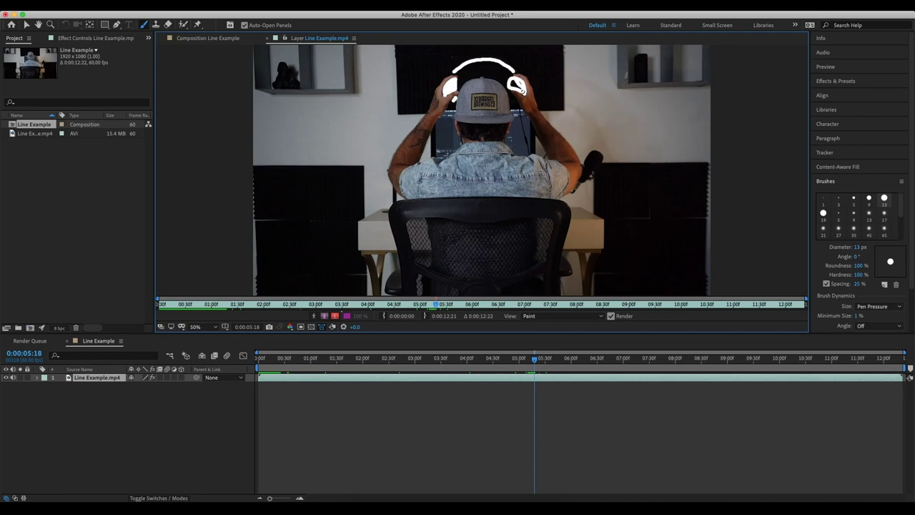
pyautogui.press('pagedown')
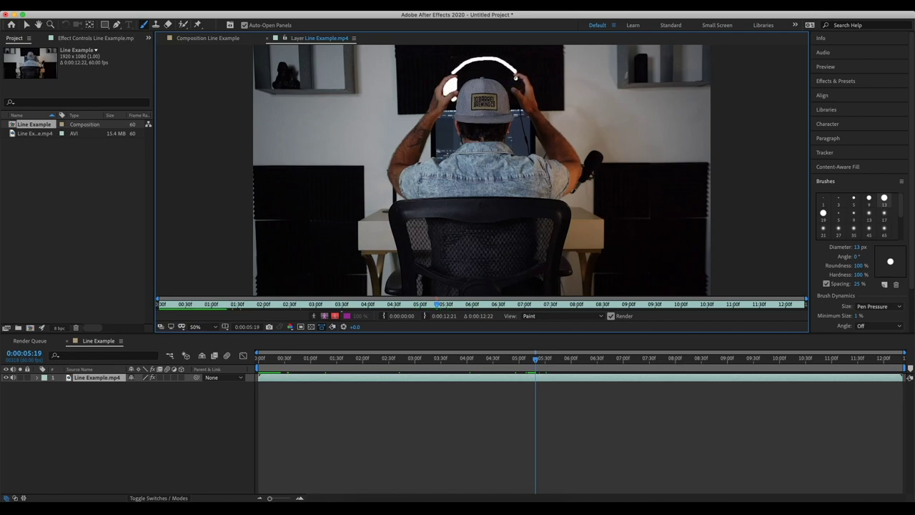
pyautogui.press('pagedown')
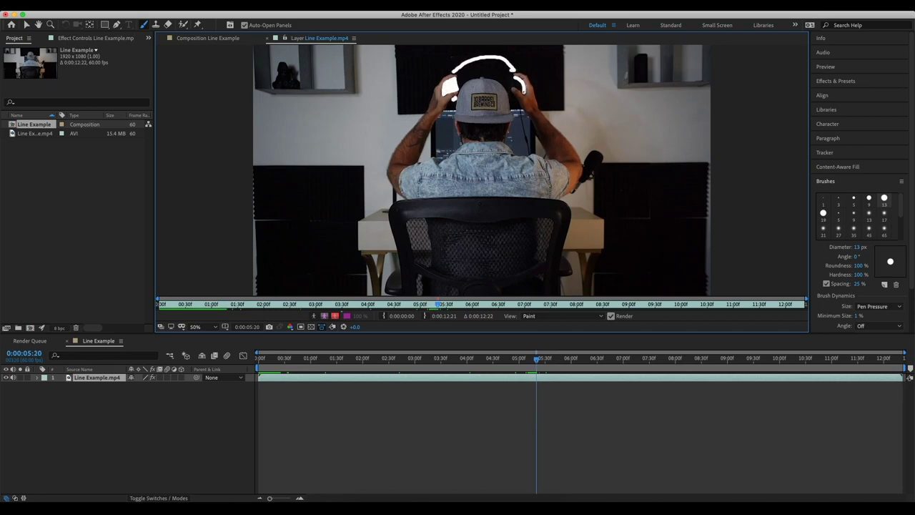
pyautogui.press('pagedown')
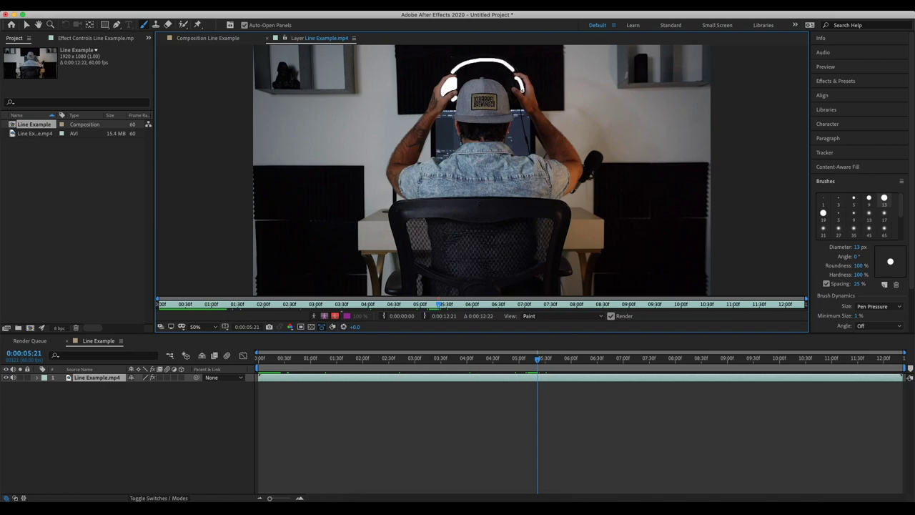
pyautogui.press('pagedown')
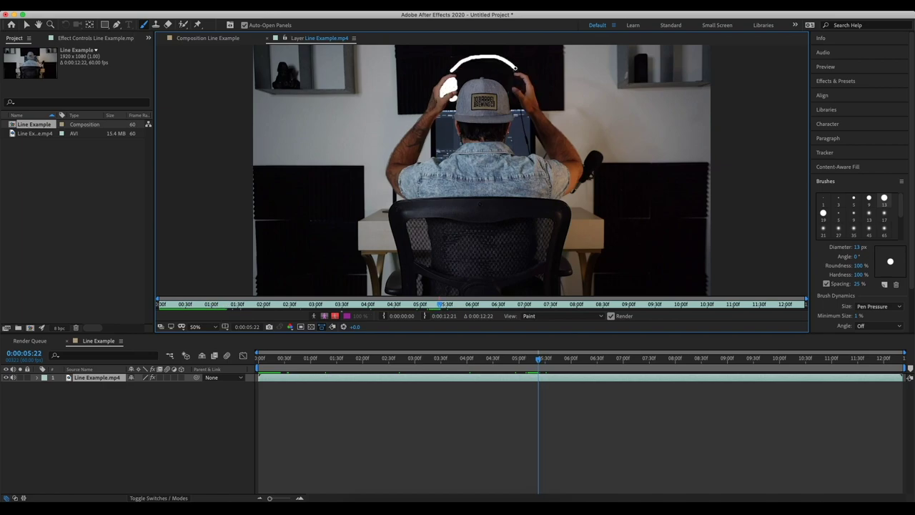
pyautogui.moveTo(538, 360); pyautogui.dragTo(510, 365)
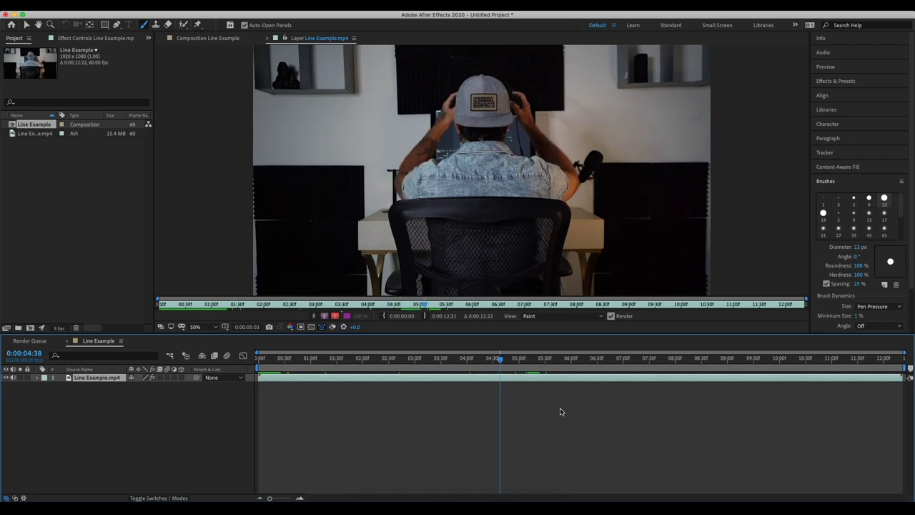
# - Move to 0:00:05:29 and paint white arcs near the upper-left shelf and upper right
pyautogui.click(502, 361)
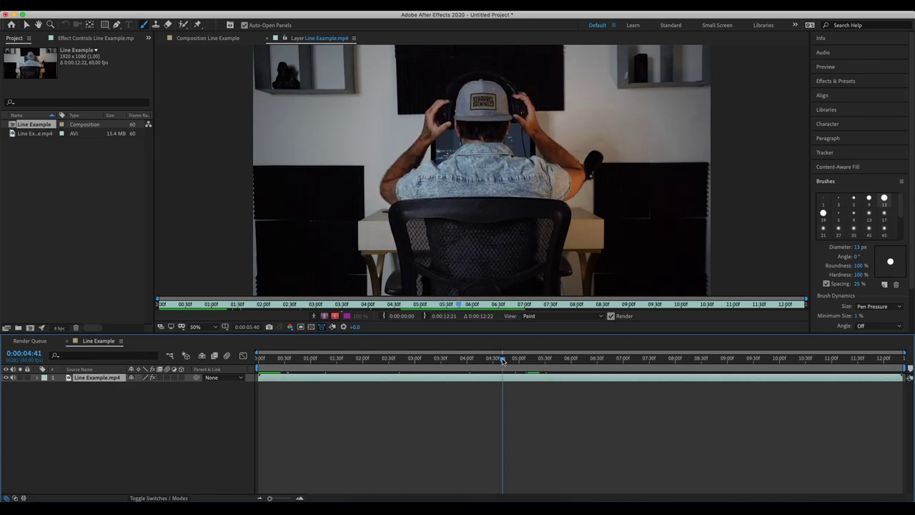
pyautogui.moveTo(503, 361); pyautogui.dragTo(542, 359)
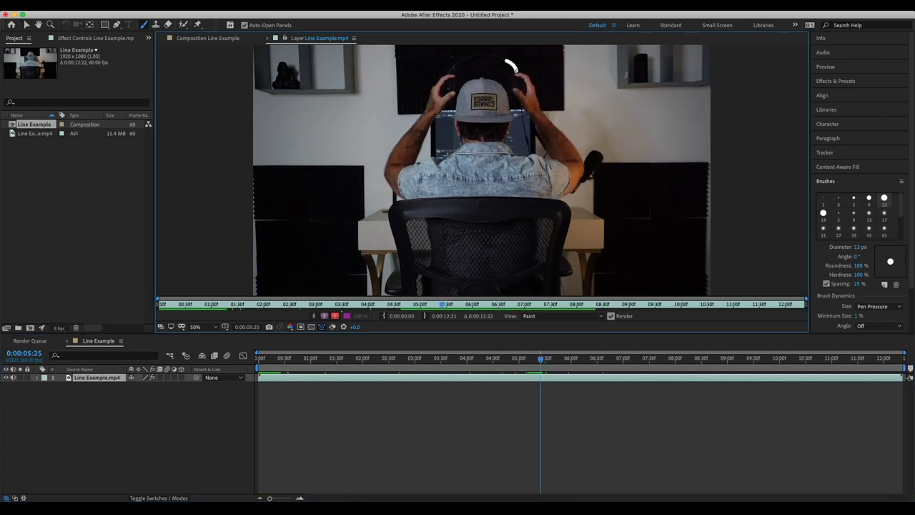
pyautogui.moveTo(541, 359); pyautogui.dragTo(544, 358)
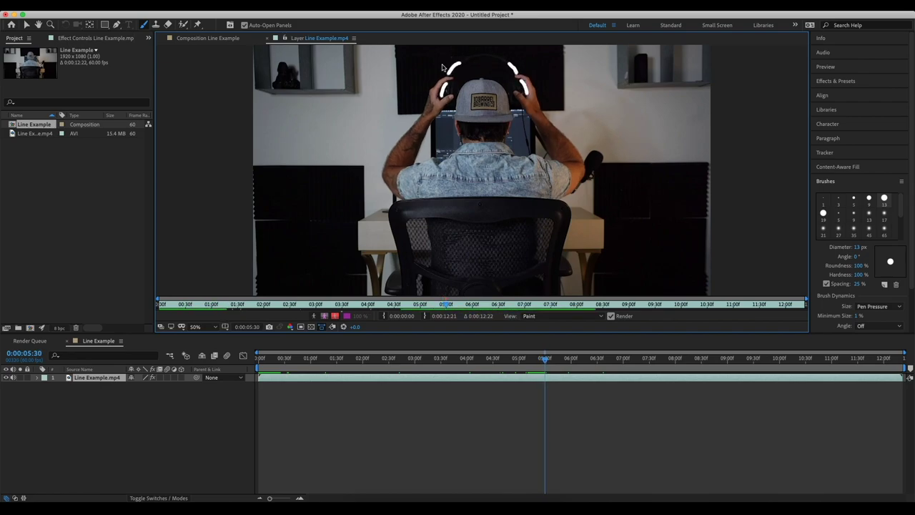
pyautogui.moveTo(331, 74); pyautogui.dragTo(300, 102)
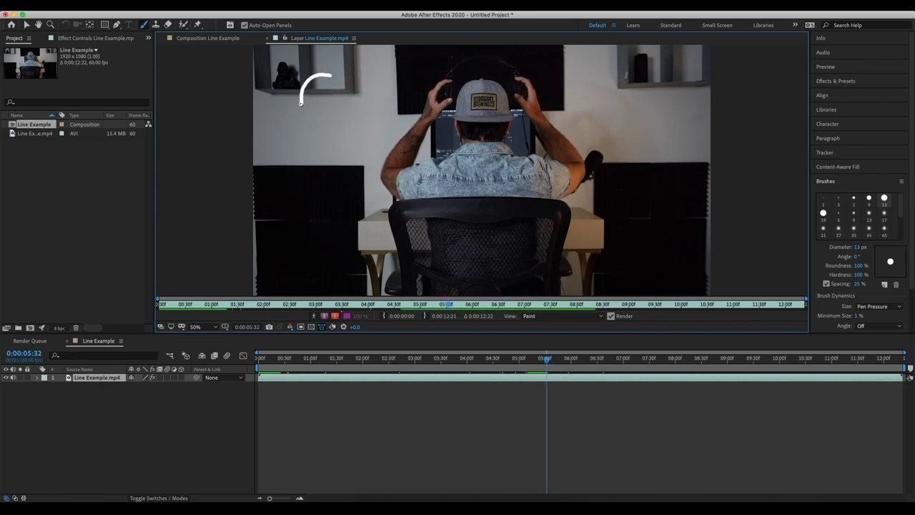
pyautogui.press('pagedown')
pyautogui.press('pagedown')
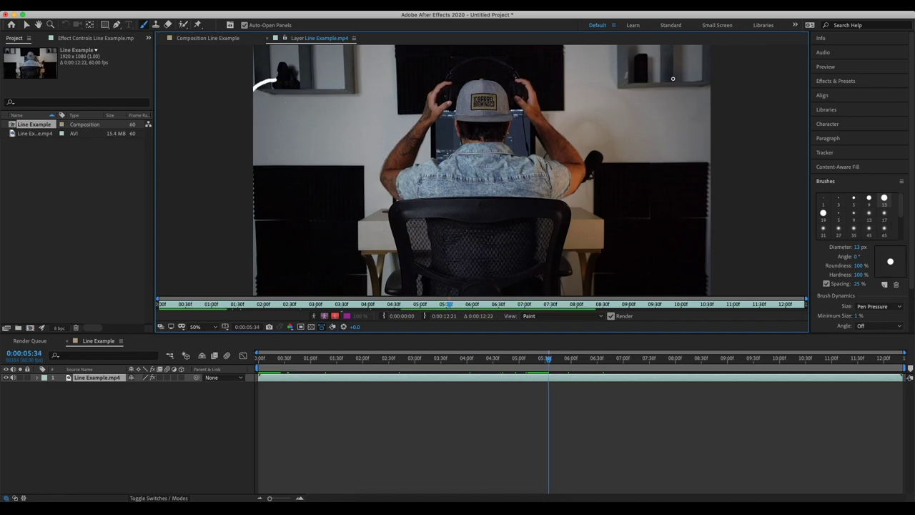
pyautogui.moveTo(703, 82); pyautogui.dragTo(708, 89)
# - Scrub back to 0:00:05:07 and preview the painted headphone frames
pyautogui.moveTo(547, 356)
pyautogui.mouseDown()
pyautogui.moveTo(533, 357)
pyautogui.moveTo(542, 361)
pyautogui.mouseUp()
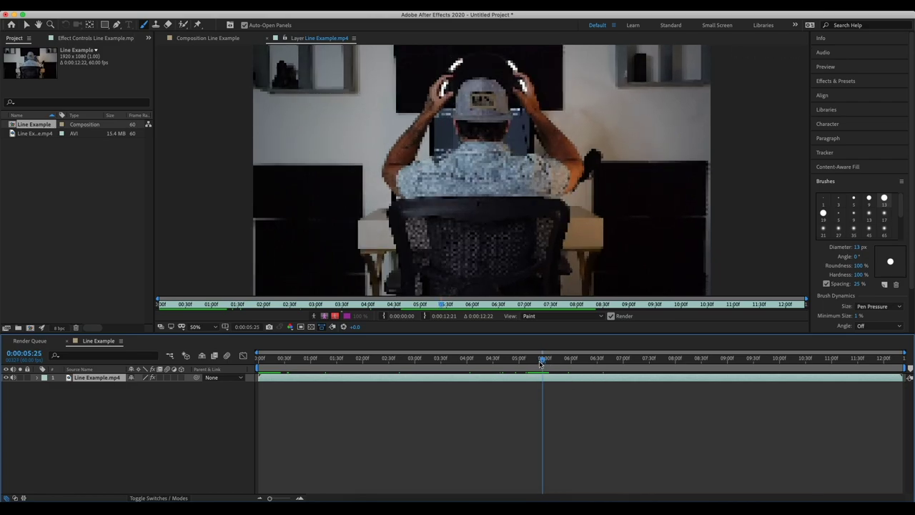
pyautogui.moveTo(542, 360); pyautogui.dragTo(526, 360)
pyautogui.press('space')
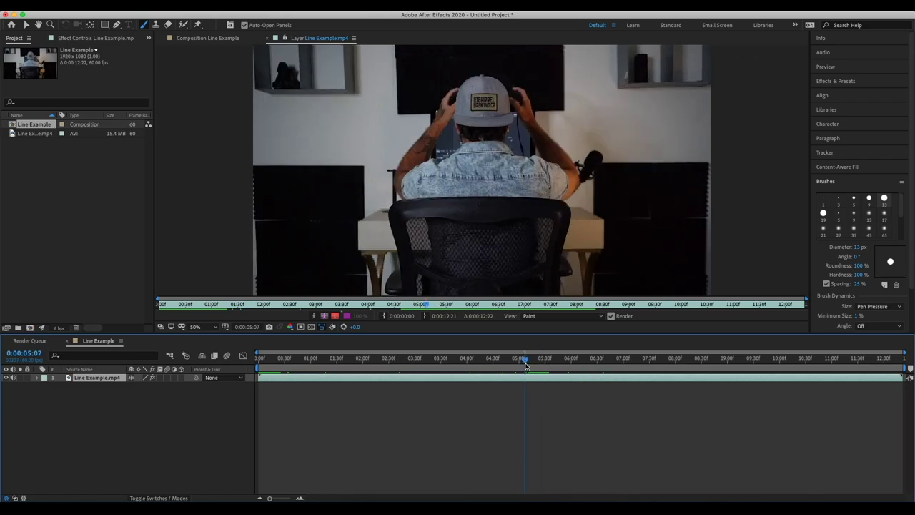
pyautogui.moveTo(527, 360); pyautogui.dragTo(521, 362)
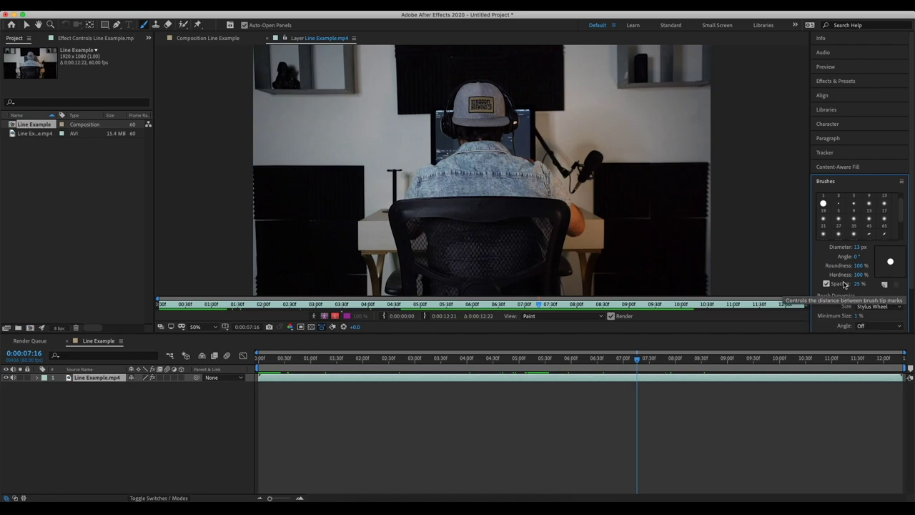
# - Set the foreground paint colour to bright red (FD0B0B) and paint a short test stroke on the cap
pyautogui.scroll(-3, 844, 285)
pyautogui.click(842, 326)
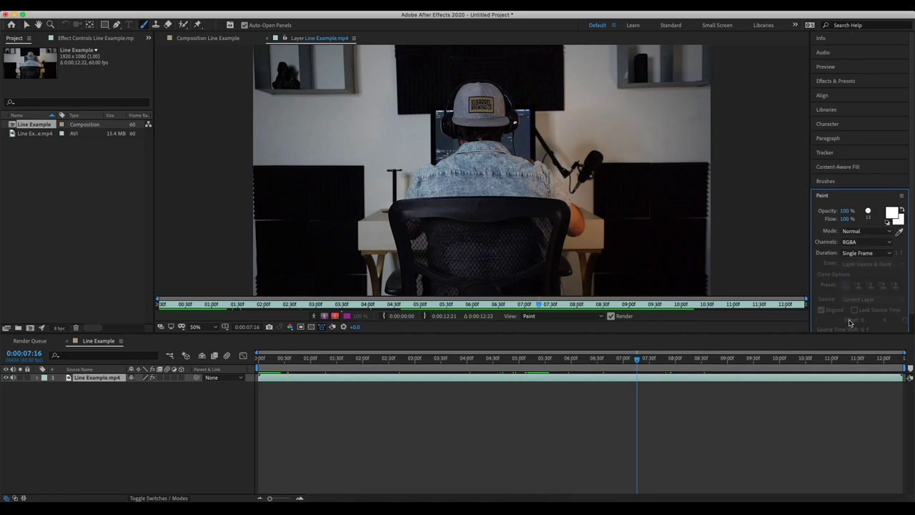
pyautogui.click(892, 213)
pyautogui.click(462, 201)
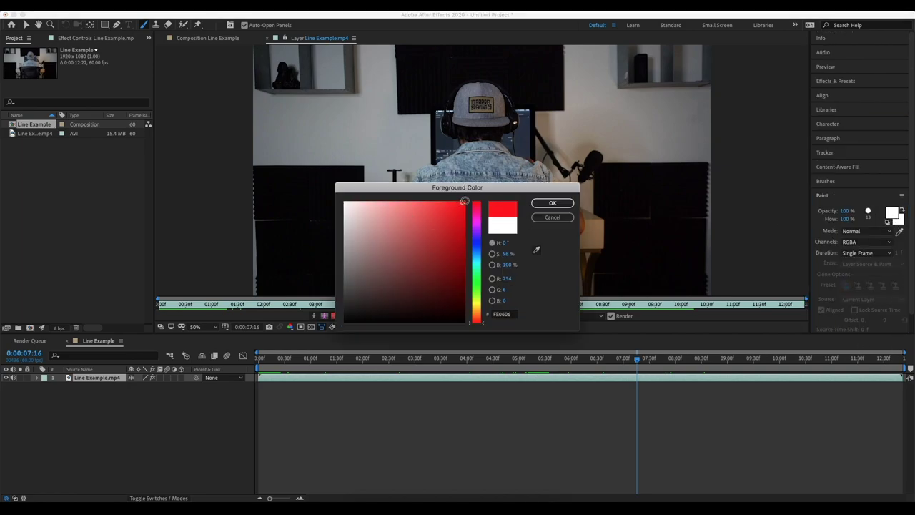
pyautogui.click(551, 203)
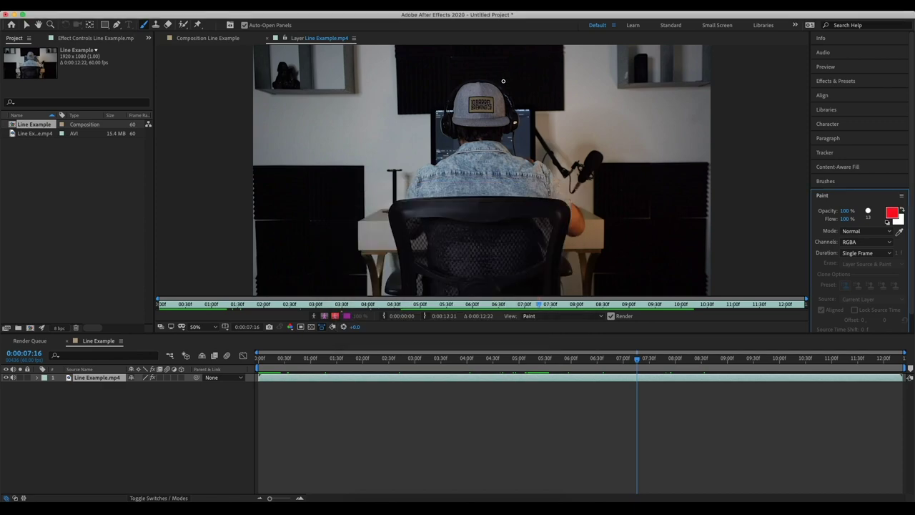
pyautogui.moveTo(502, 84); pyautogui.dragTo(509, 81)
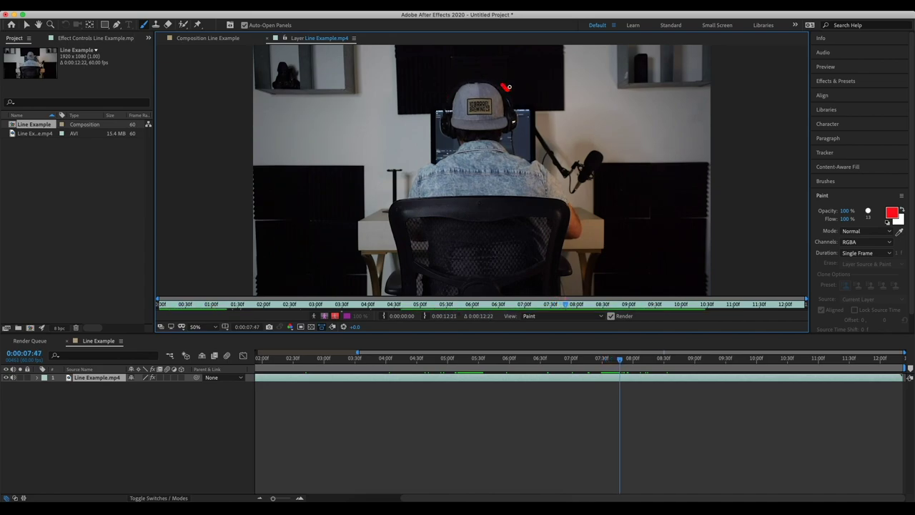
# - Stop at 0:00:07:18, scrub ahead, and play back the red-painted desk-edge frames
pyautogui.click(591, 362)
pyautogui.moveTo(591, 361); pyautogui.dragTo(623, 362)
pyautogui.press('space')
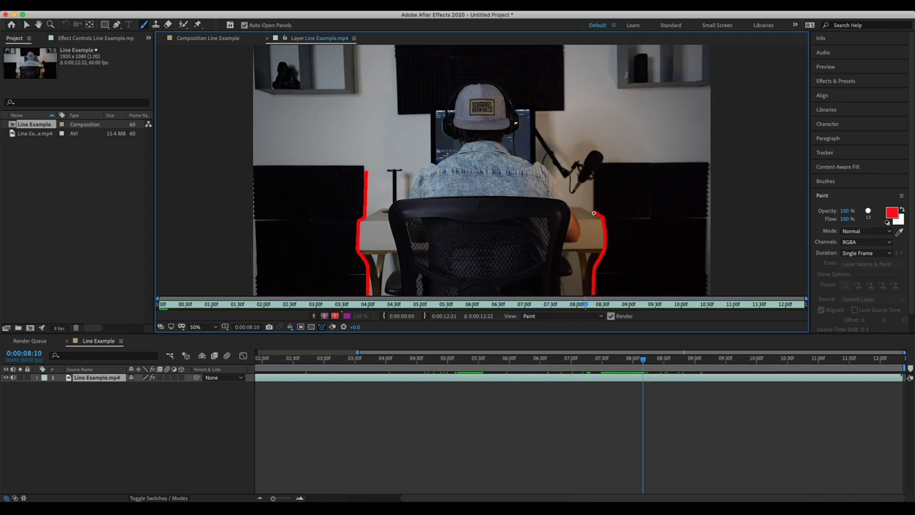
# - Scrub to frame 0:00:08:15, return to the clip's Layer panel, and advance to 0:00:08:21
pyautogui.click(702, 359)
pyautogui.moveTo(701, 358); pyautogui.dragTo(647, 359)
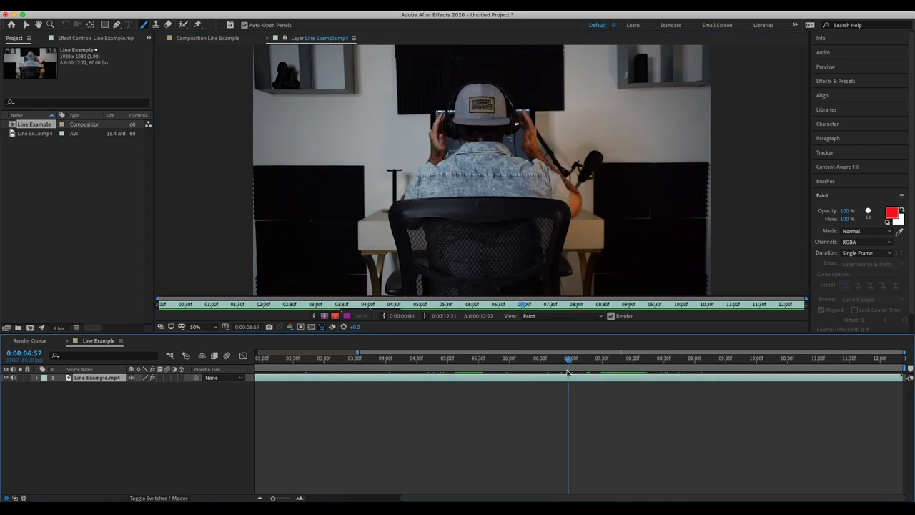
pyautogui.moveTo(389, 113); pyautogui.dragTo(365, 151)
pyautogui.press('pagedown')
pyautogui.press('pagedown')
pyautogui.press('pagedown')
pyautogui.press('\\')
pyautogui.doubleClick(404, 120)
pyautogui.press('pagedown')
pyautogui.press('pagedown')
pyautogui.press('pagedown')
# - Outline the wall panel above the cap in red and fill it over successive frames
pyautogui.moveTo(396, 46)
pyautogui.mouseDown()
pyautogui.moveTo(518, 102)
pyautogui.moveTo(564, 47)
pyautogui.mouseUp()
pyautogui.press('pagedown')
pyautogui.press('pagedown')
pyautogui.moveTo(394, 107); pyautogui.dragTo(536, 93)
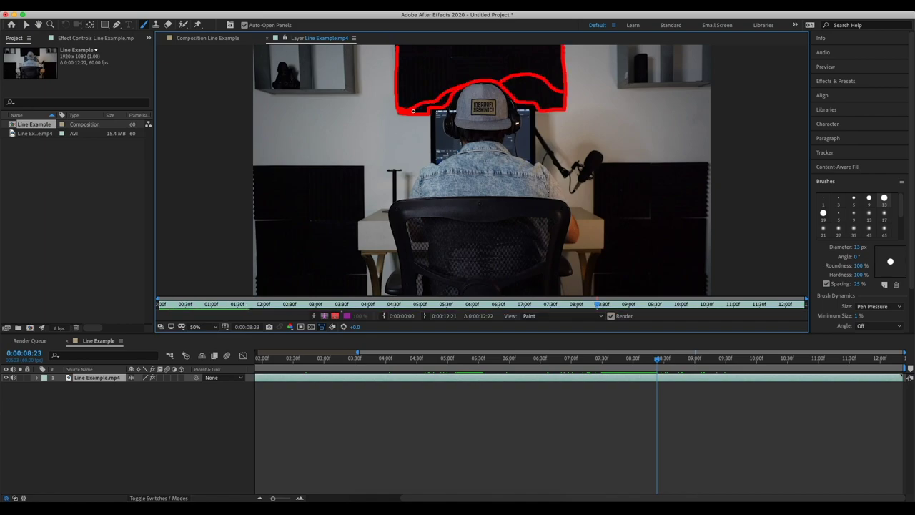
pyautogui.press('pagedown')
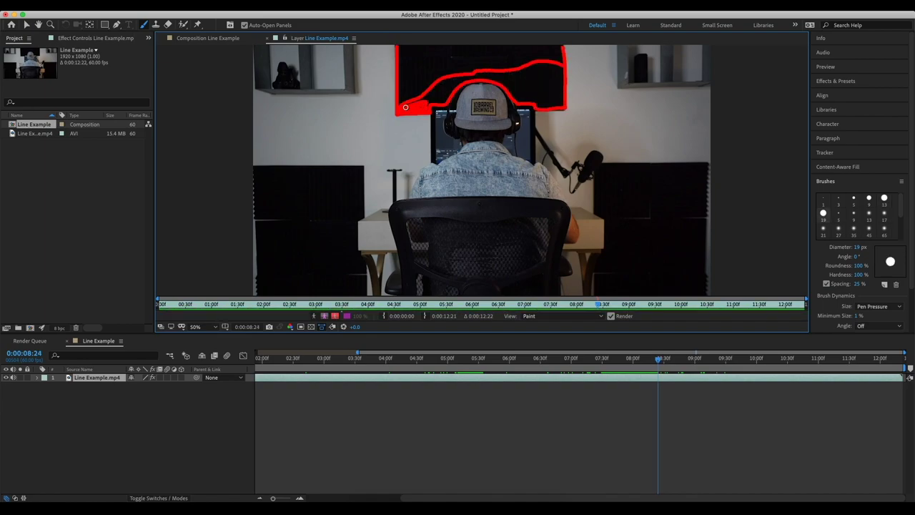
pyautogui.moveTo(399, 106); pyautogui.dragTo(550, 86)
# - Keep outlining and filling the panel solid red on later frames, then scrub back to review
pyautogui.press('pagedown')
pyautogui.moveTo(396, 46)
pyautogui.mouseDown()
pyautogui.moveTo(424, 113)
pyautogui.moveTo(541, 105)
pyautogui.mouseUp()
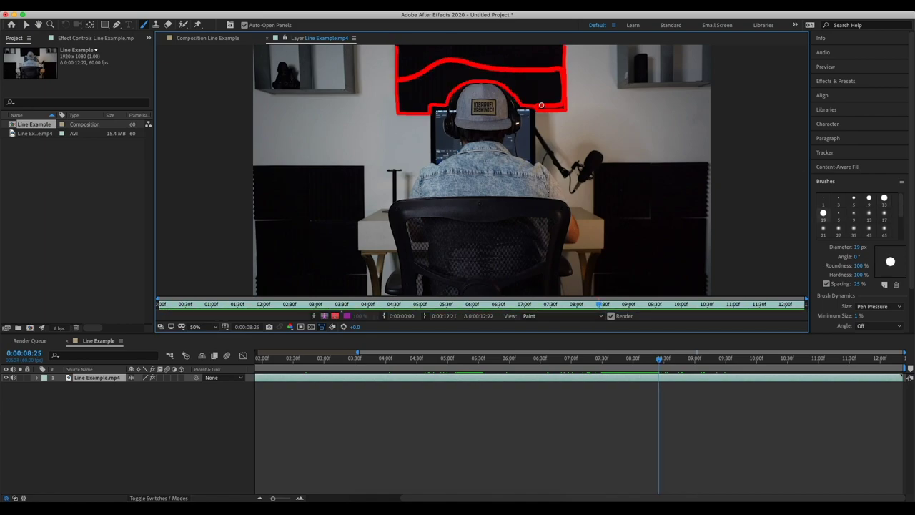
pyautogui.moveTo(476, 79)
pyautogui.mouseDown()
pyautogui.moveTo(543, 89)
pyautogui.moveTo(399, 63)
pyautogui.moveTo(543, 89)
pyautogui.mouseUp()
pyautogui.press('pagedown')
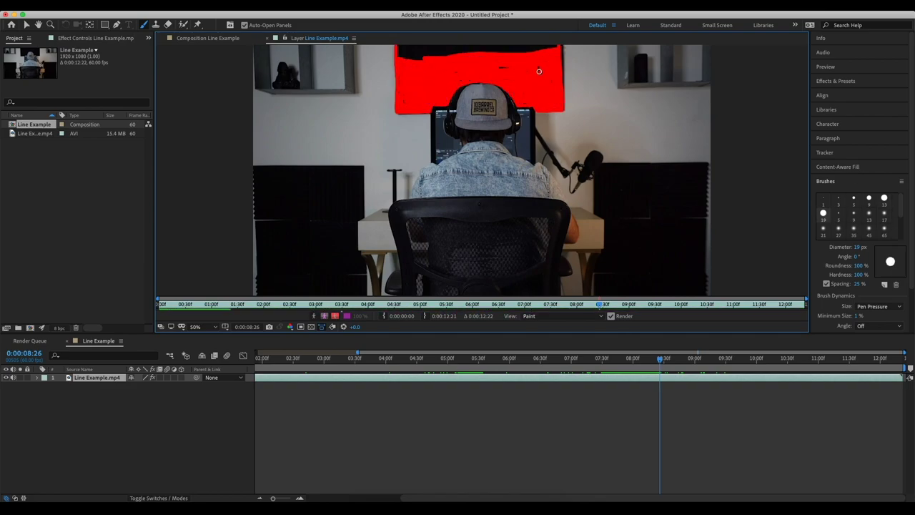
pyautogui.press('pagedown')
pyautogui.moveTo(396, 45); pyautogui.dragTo(562, 108)
pyautogui.moveTo(429, 101); pyautogui.dragTo(527, 82)
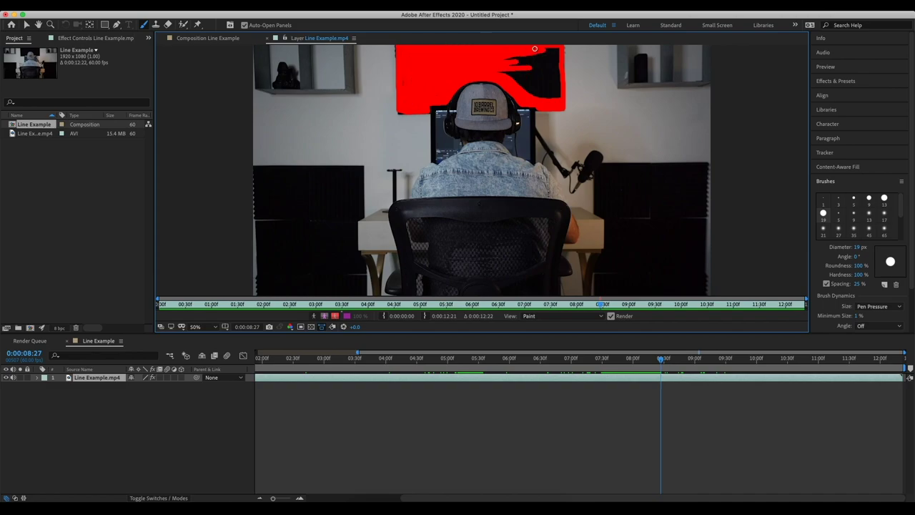
pyautogui.moveTo(661, 358)
pyautogui.mouseDown()
pyautogui.moveTo(612, 360)
pyautogui.moveTo(600, 375)
pyautogui.mouseUp()
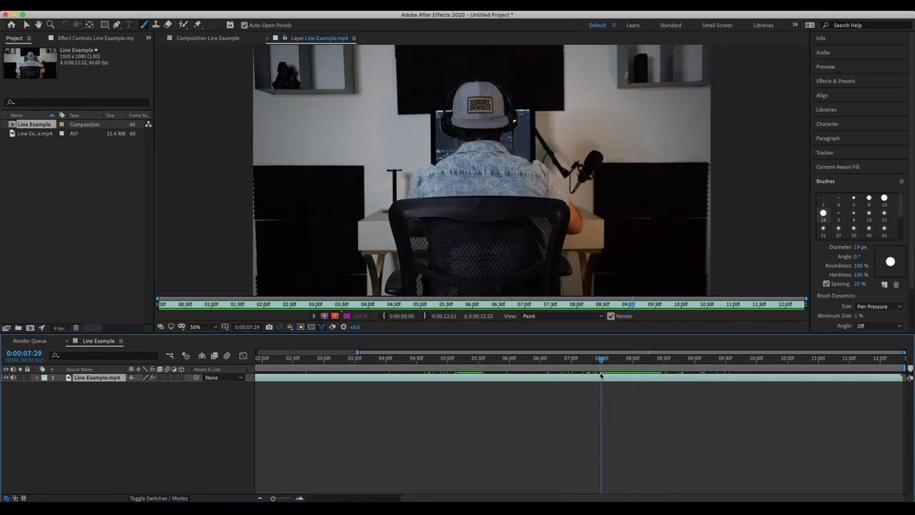